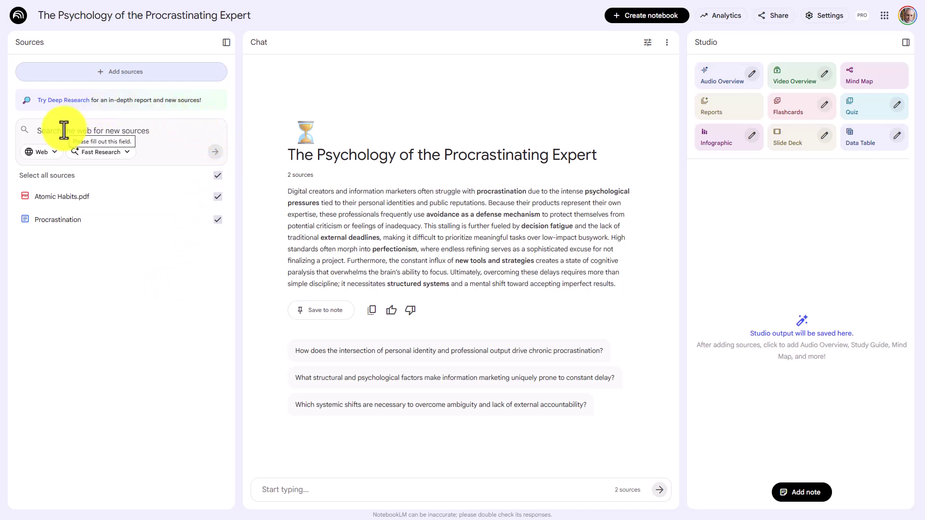
- Send the chat a question asking how accurate the Procrastination document is according to Atomic Habits
{"action": "left_click", "coordinate": [320, 489]}
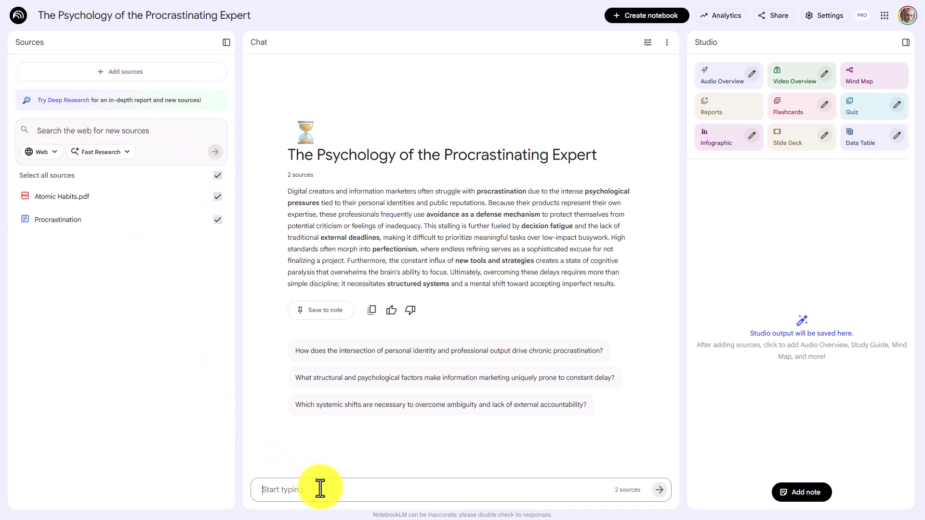
{"action": "type", "text": "\"Based only on these sources, where is the evidence strong, and where is it weak or inconclusive?\""}
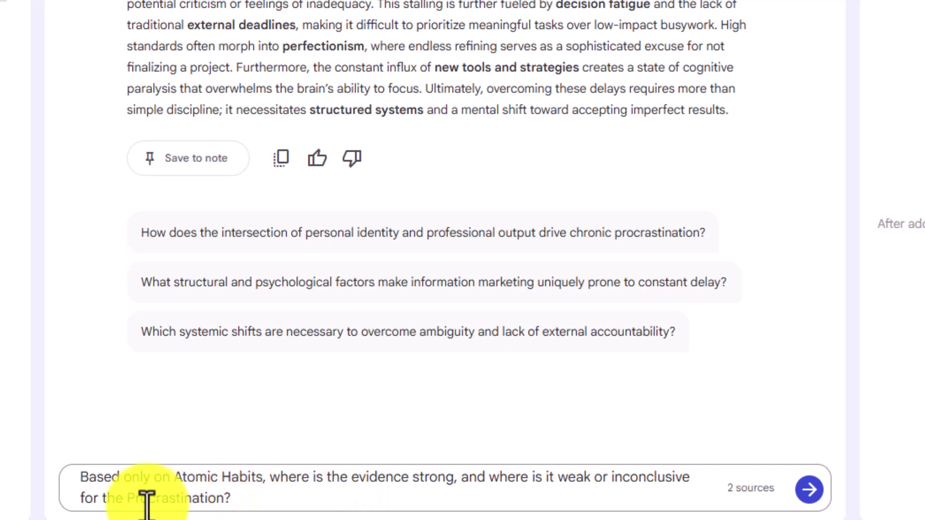
{"action": "key", "text": "ctrl+a"}
{"action": "type", "text": "The Document \"Procrastination\" is my content.  Based on the uploaded book, \"Atomic Habits\" how accurate is my content?"}
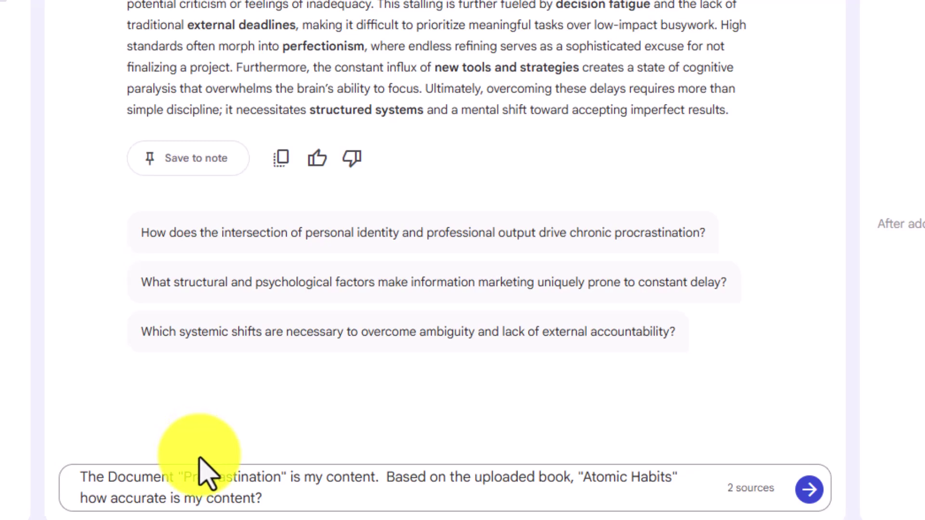
{"action": "left_click", "coordinate": [807, 489]}
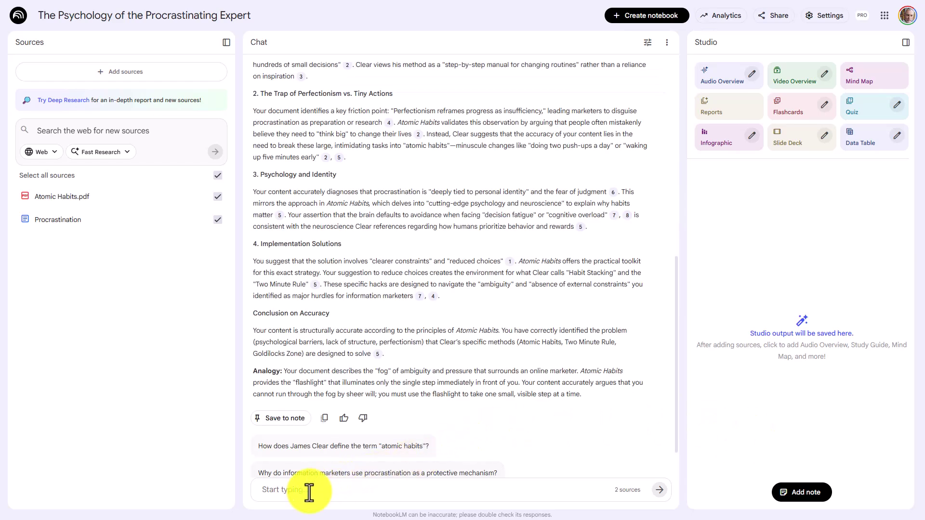
- Send the question on where Procrastination's arguments are weak or inconclusive, with a comma added after 'Atomic Habits'
{"action": "left_click", "coordinate": [309, 490]}
{"action": "type", "text": "\"Based only on \"Atomic Habits\" where are my arguments in \"Procrastination\" weak or inconclusive?"}
{"action": "left_click", "coordinate": [309, 462]}
{"action": "type", "text": ","}
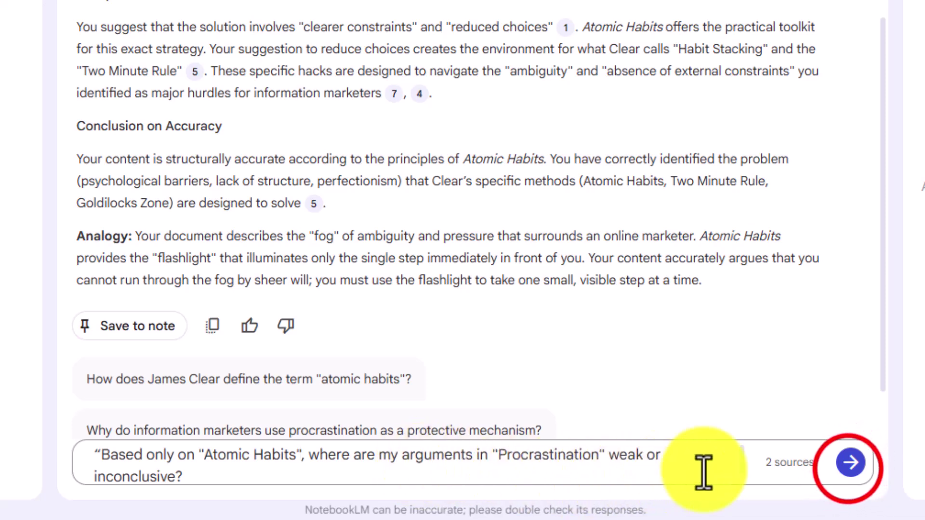
{"action": "left_click", "coordinate": [849, 462]}
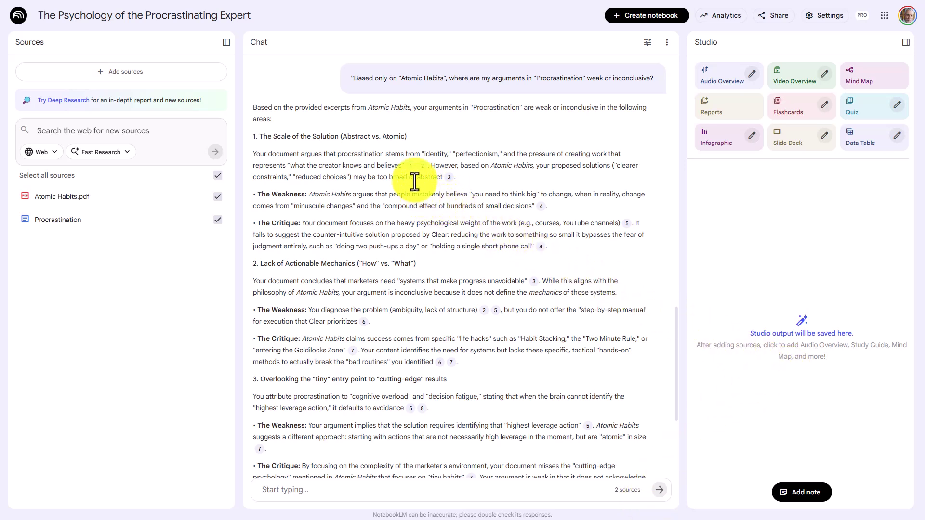
- View the source passage that citation 1 in the answer points to
{"action": "mouse_move", "coordinate": [409, 165]}
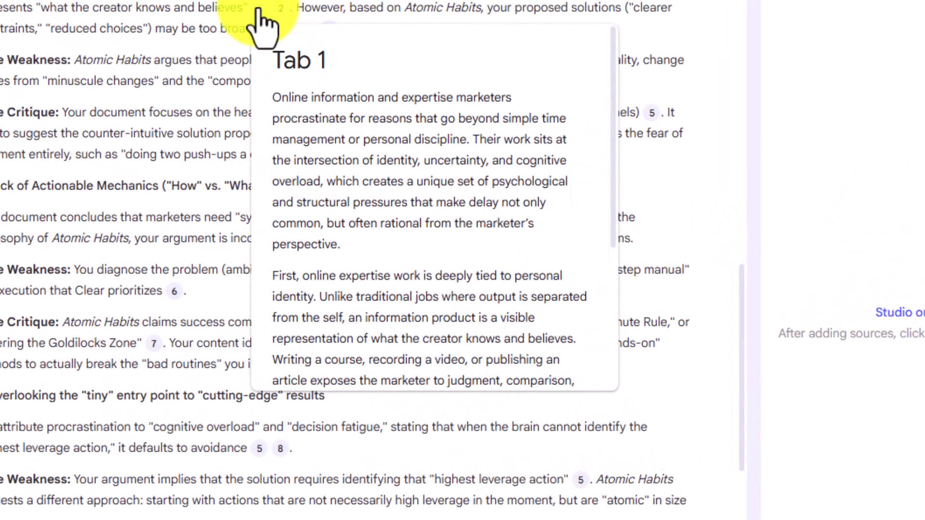
{"action": "left_click", "coordinate": [259, 8]}
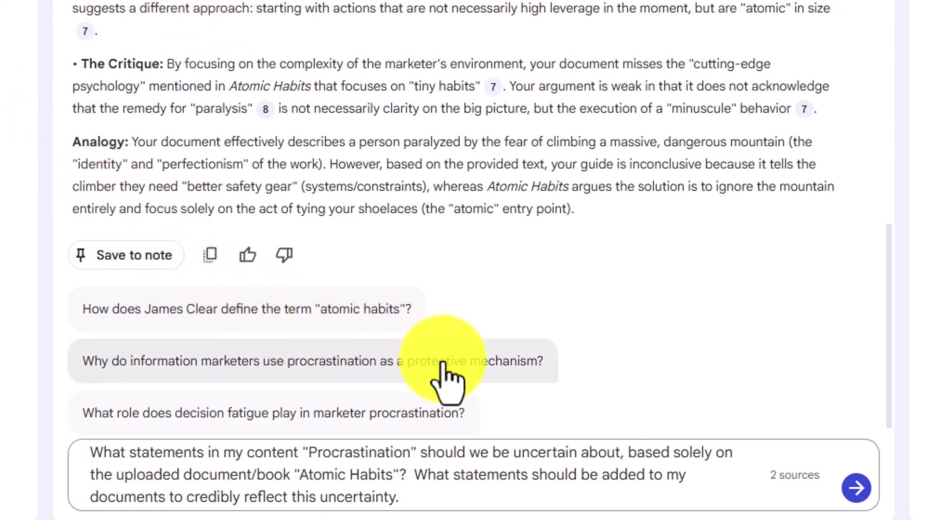
- Submit the drafted question on uncertain Procrastination statements and suggested additions
{"action": "left_click", "coordinate": [848, 484]}
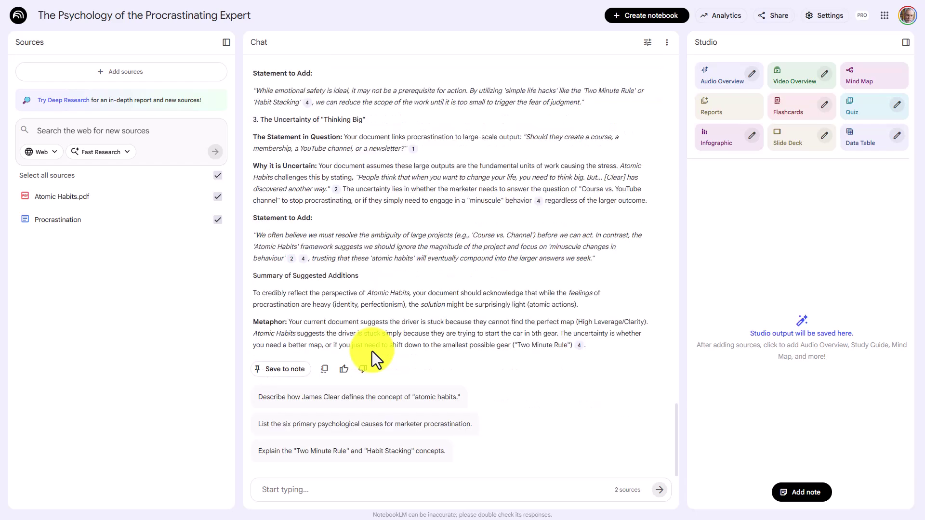
- Convert the saved note 'Microscopic Solutions for Macroscopic Procrastination' into a source and select only it
{"action": "left_click", "coordinate": [289, 370]}
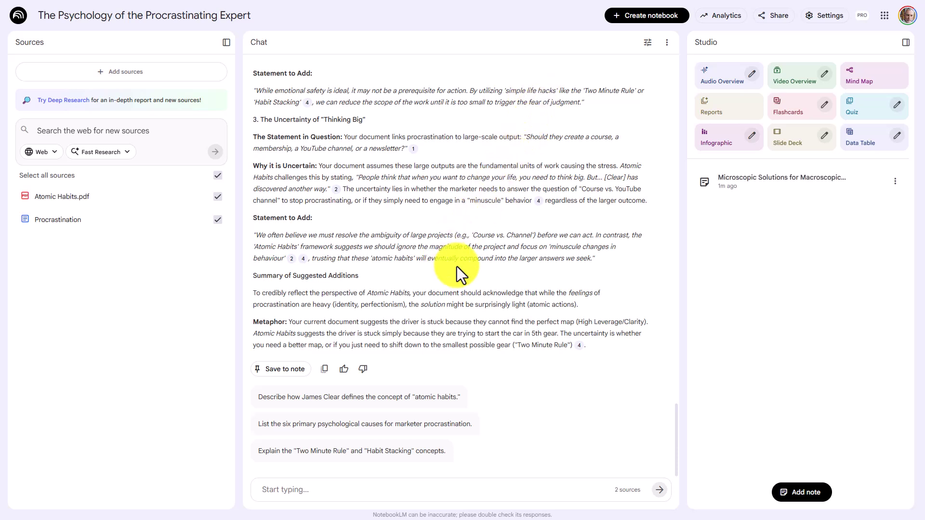
{"action": "left_click", "coordinate": [894, 183]}
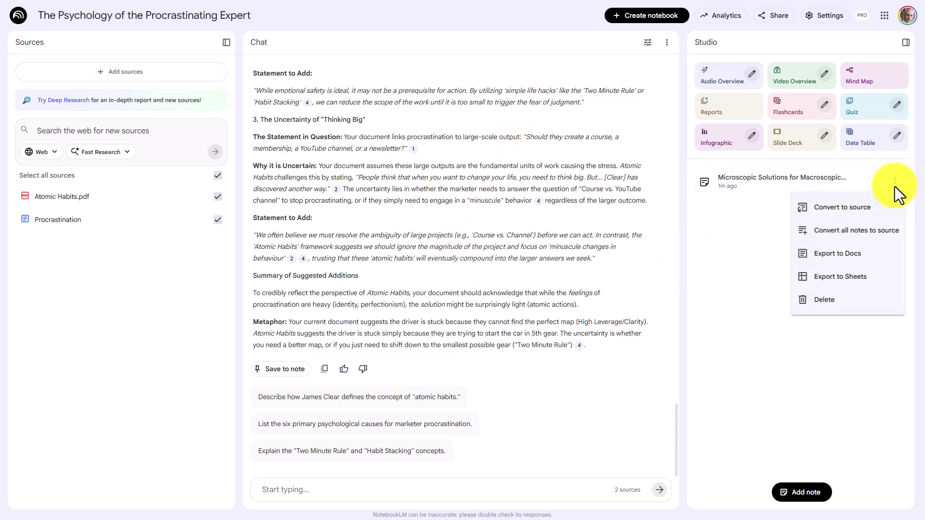
{"action": "left_click", "coordinate": [842, 208]}
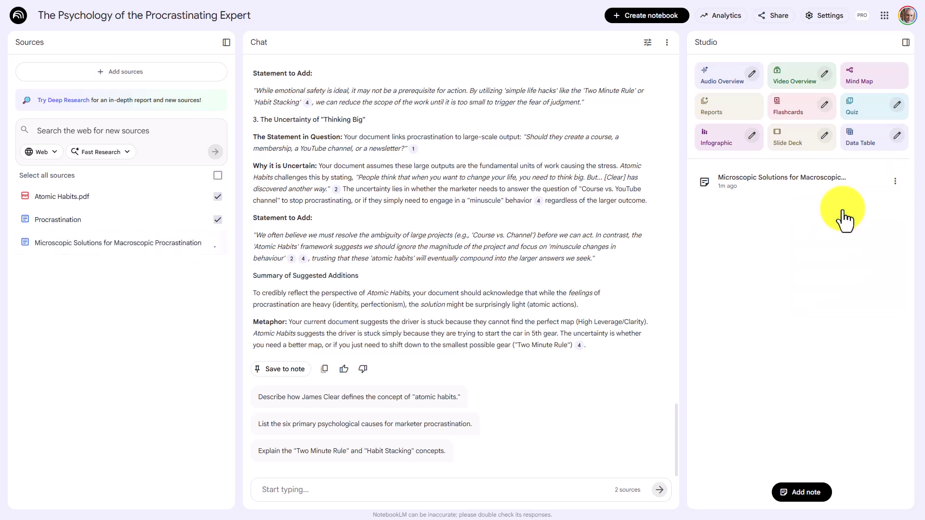
{"action": "left_click", "coordinate": [218, 176]}
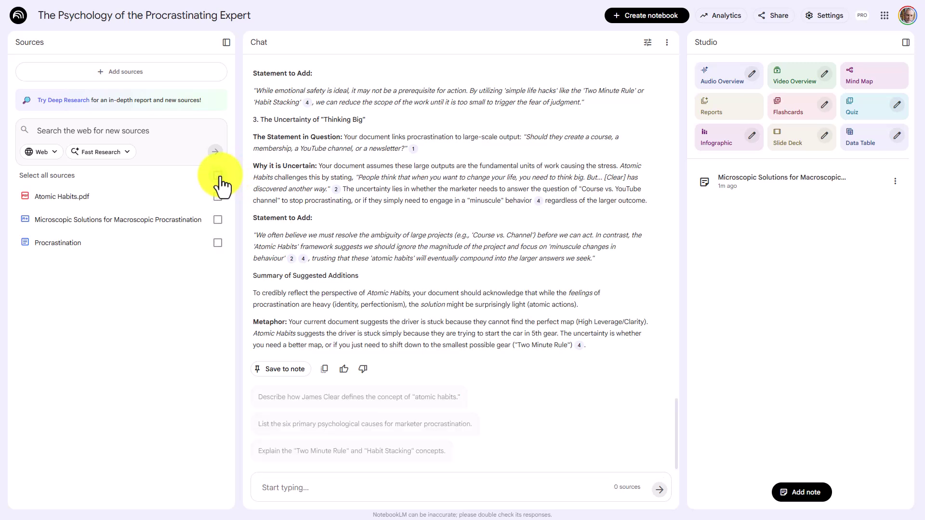
{"action": "left_click", "coordinate": [218, 220]}
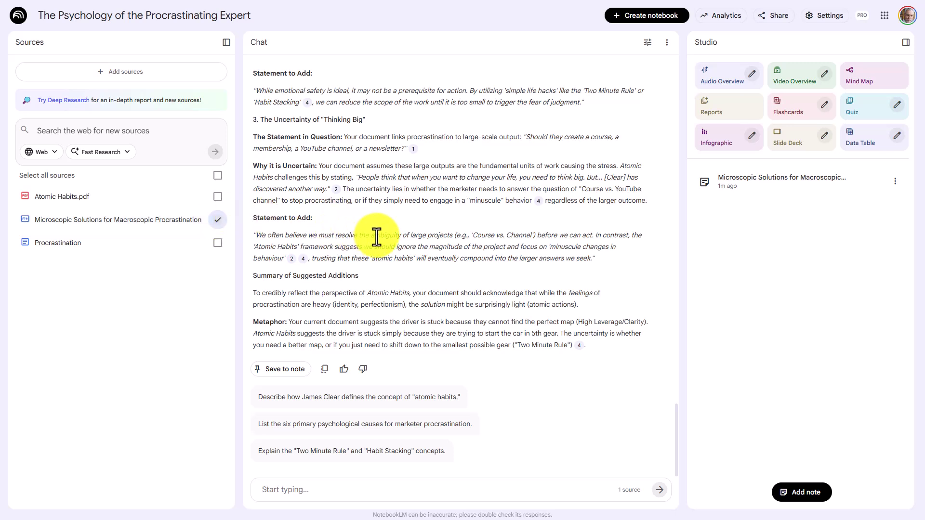
{"action": "left_click", "coordinate": [750, 74]}
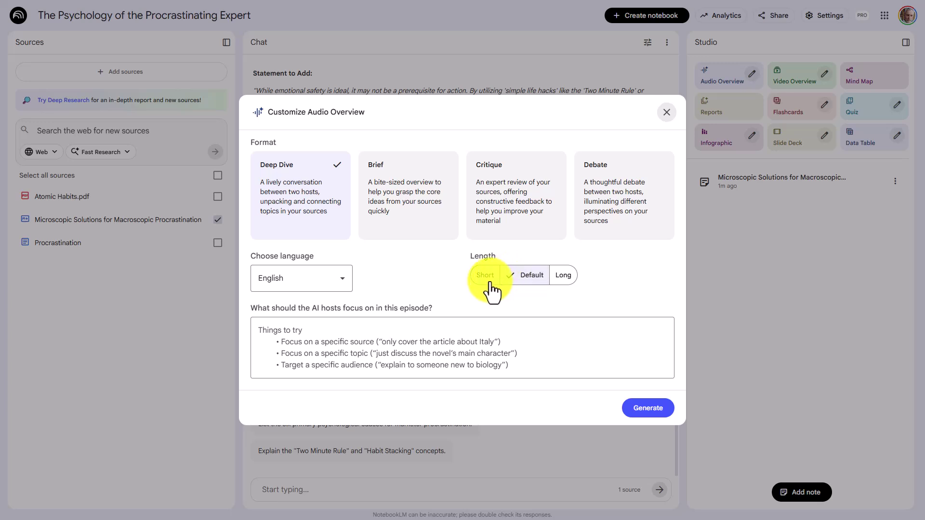
{"action": "left_click", "coordinate": [559, 275]}
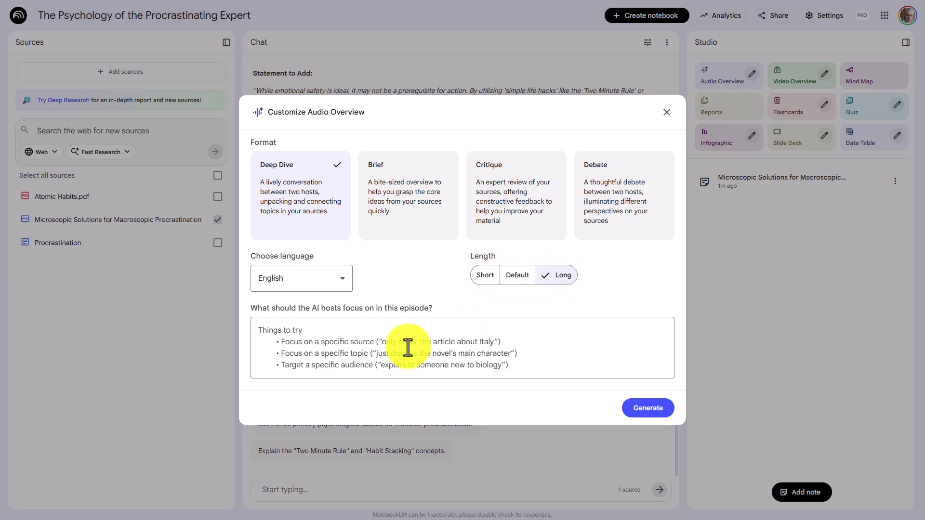
{"action": "left_click", "coordinate": [286, 339]}
{"action": "type", "text": "Based on the analysis, what changes should be made to the document \"Procrastination\" based solely on the source \"Atomic Habits\""}
{"action": "key", "text": "ctrl+a"}
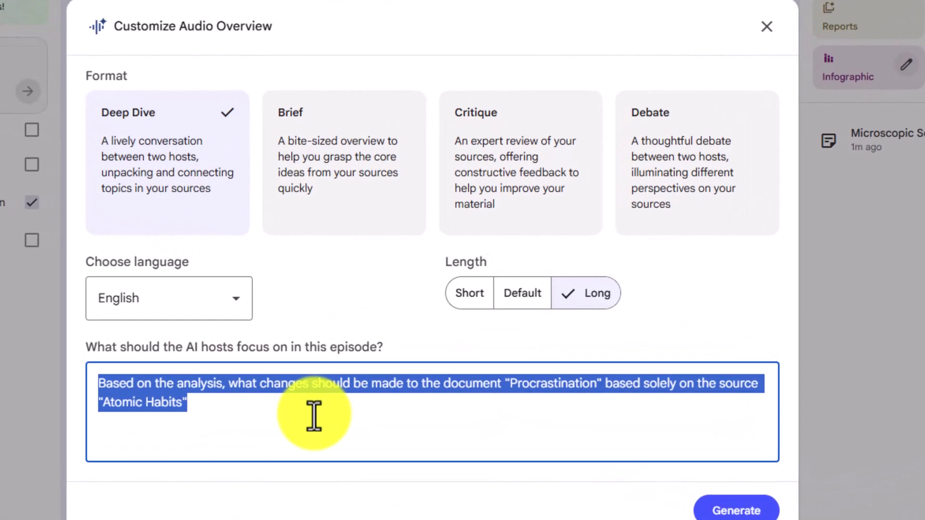
{"action": "left_click", "coordinate": [765, 27]}
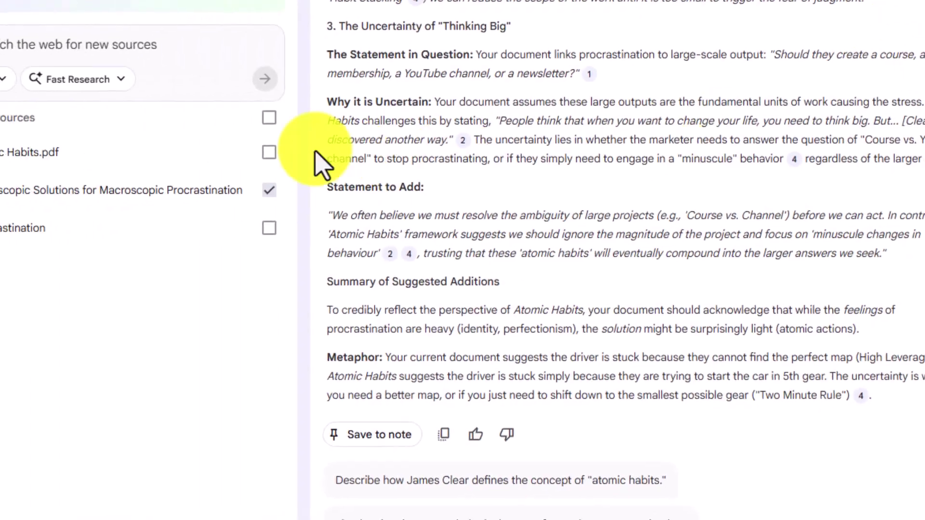
- Generate a long audio overview from all three sources, focused on Procrastination changes per Atomic Habits
{"action": "left_click", "coordinate": [44, 129]}
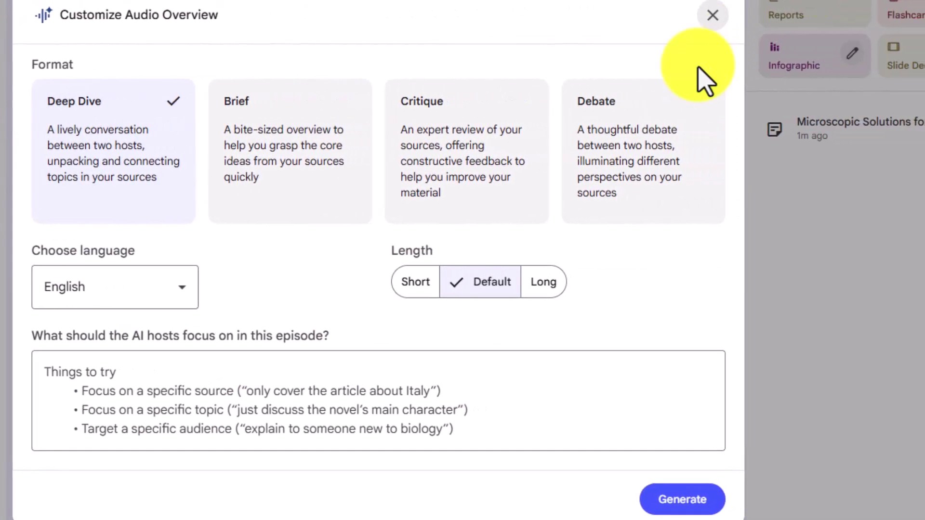
{"action": "left_click", "coordinate": [136, 378]}
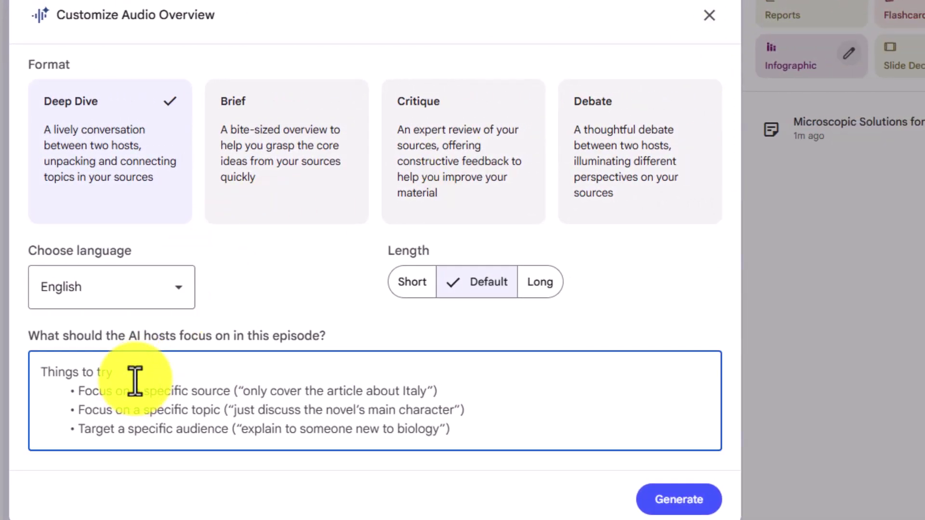
{"action": "type", "text": "Based on the analysis, what changes should be made to the document \"Procrastination\" based solely on the source \"Atomic Habits\"?"}
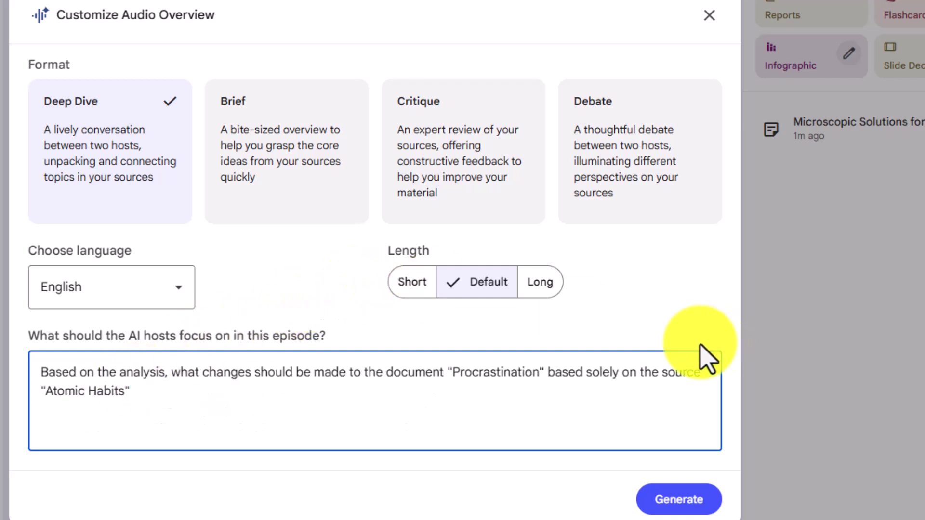
{"action": "left_click", "coordinate": [540, 283]}
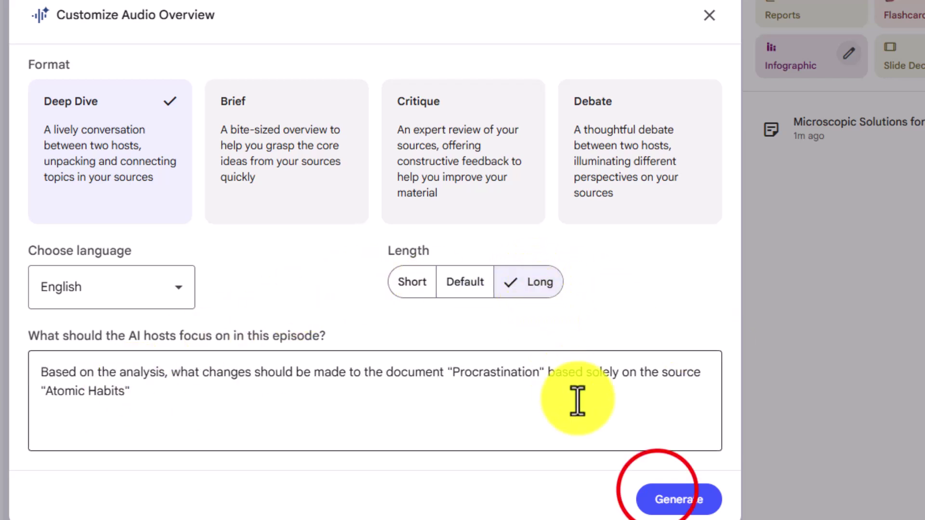
{"action": "left_click", "coordinate": [657, 498]}
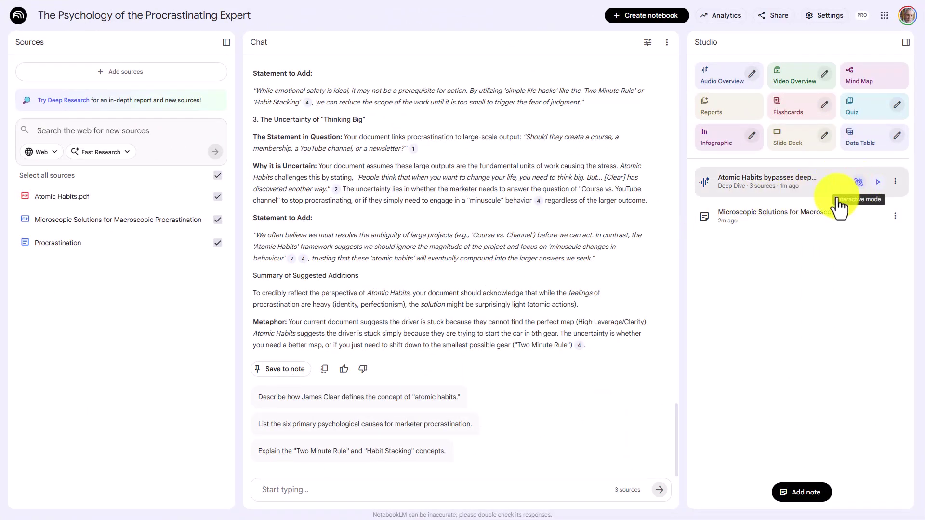
- Briefly play the 31:27 Atomic Habits audio overview, then close its player
{"action": "left_click", "coordinate": [877, 185]}
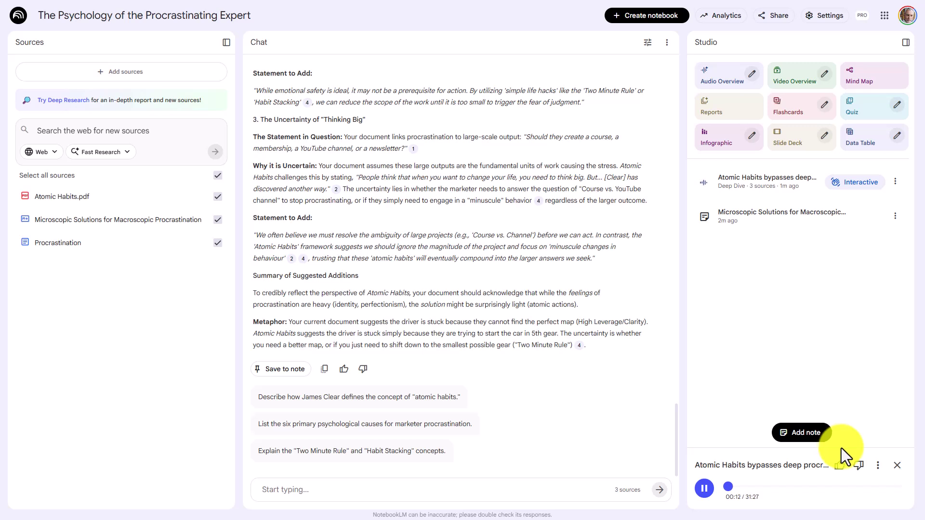
{"action": "left_click", "coordinate": [897, 464]}
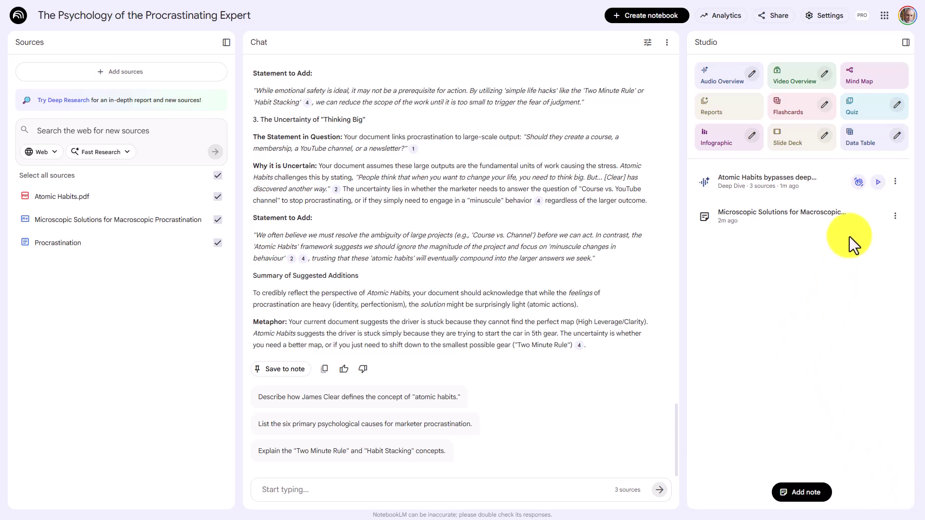
- Play 'Atomic Habits bypasses deep procrastination fear' in interactive mode
{"action": "left_click", "coordinate": [857, 195]}
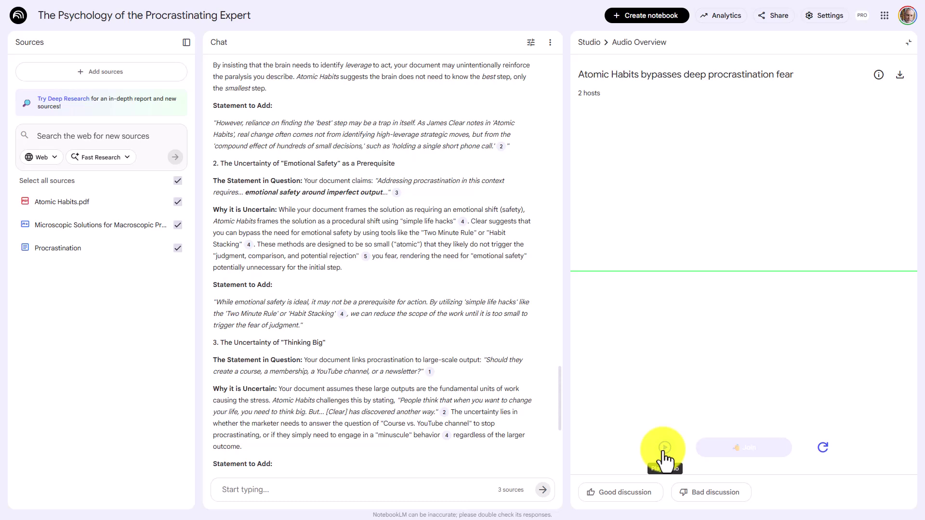
{"action": "left_click", "coordinate": [664, 449]}
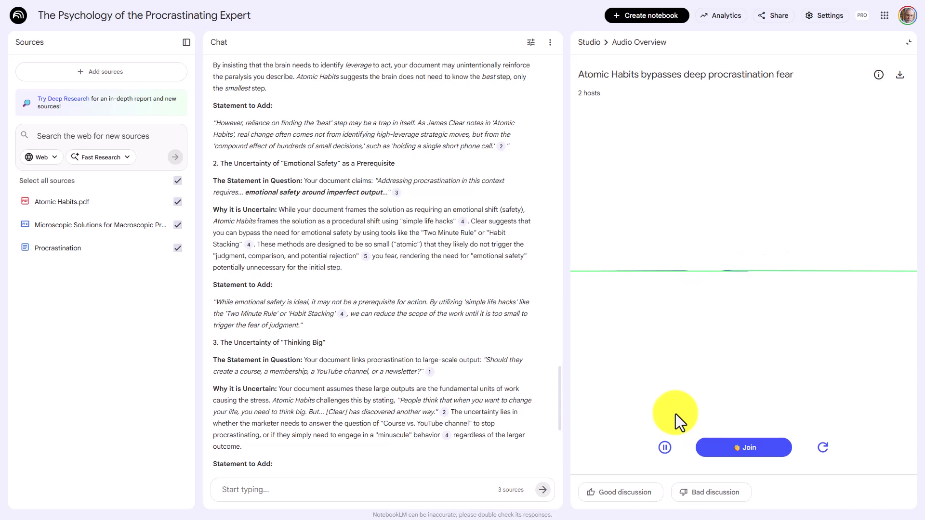
- Join the two hosts' conversation in the interactive audio overview
{"action": "left_click", "coordinate": [747, 450]}
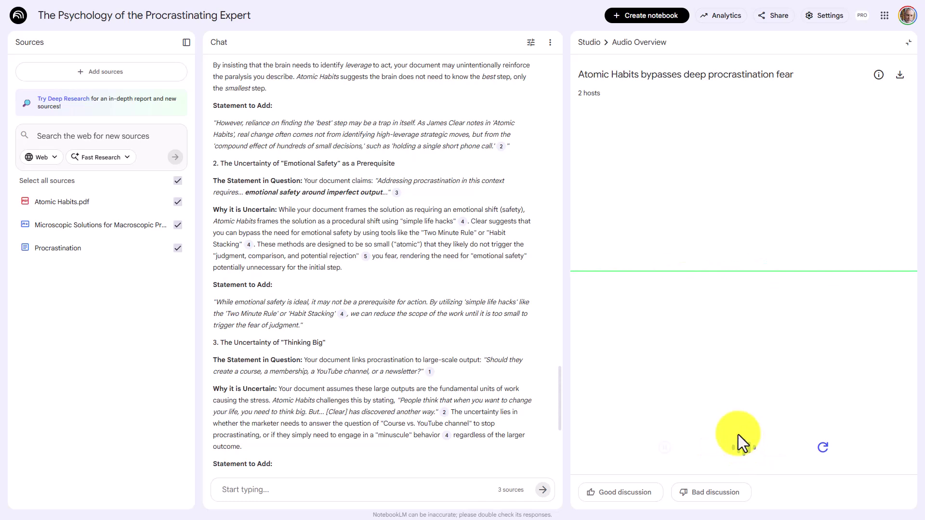